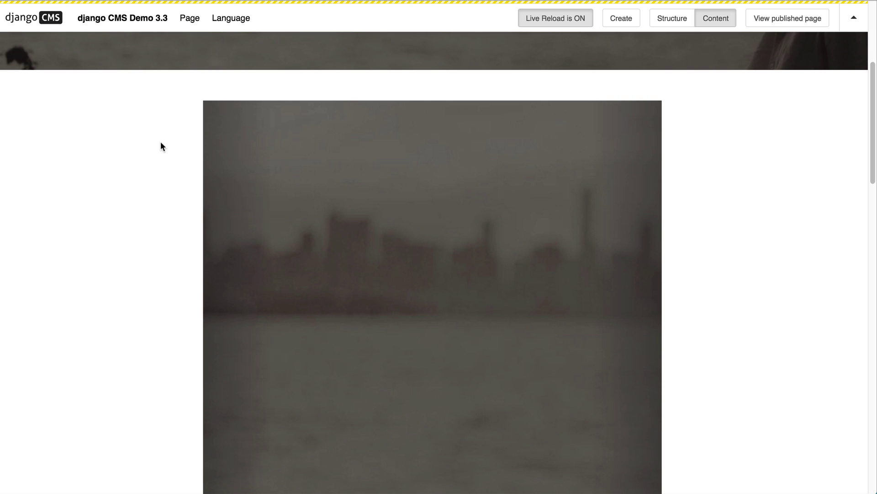
Scroll down the Whats new in 3.4 page and advance the carousel to its last slide
{"action": "scroll", "coordinate": [161, 142], "scroll_direction": "down", "scroll_amount": 5}
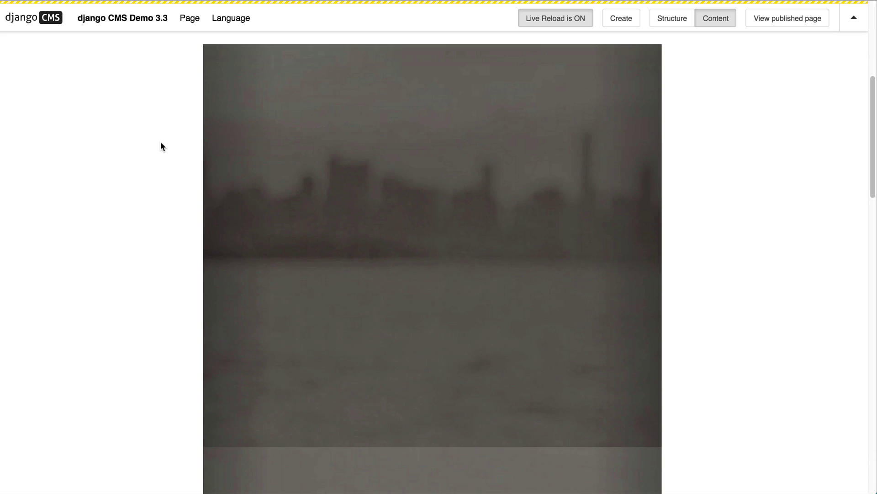
{"action": "scroll", "coordinate": [161, 143], "scroll_direction": "down", "scroll_amount": 8}
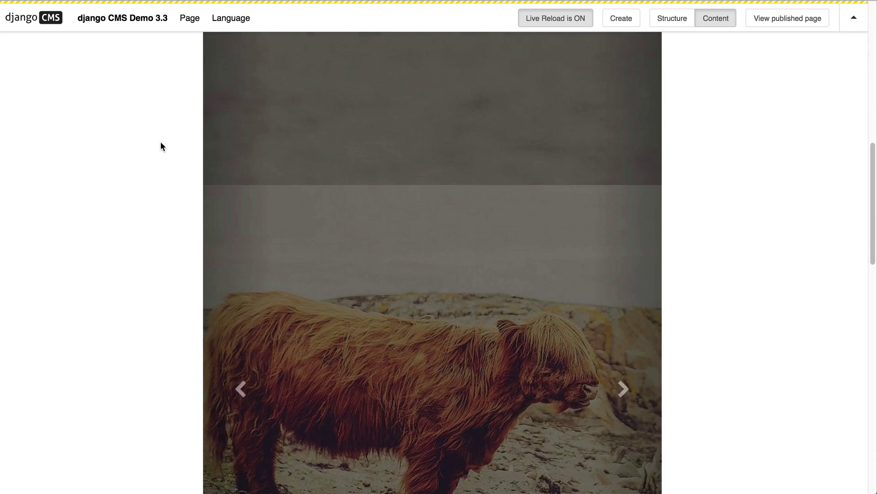
{"action": "scroll", "coordinate": [161, 142], "scroll_direction": "down", "scroll_amount": 8}
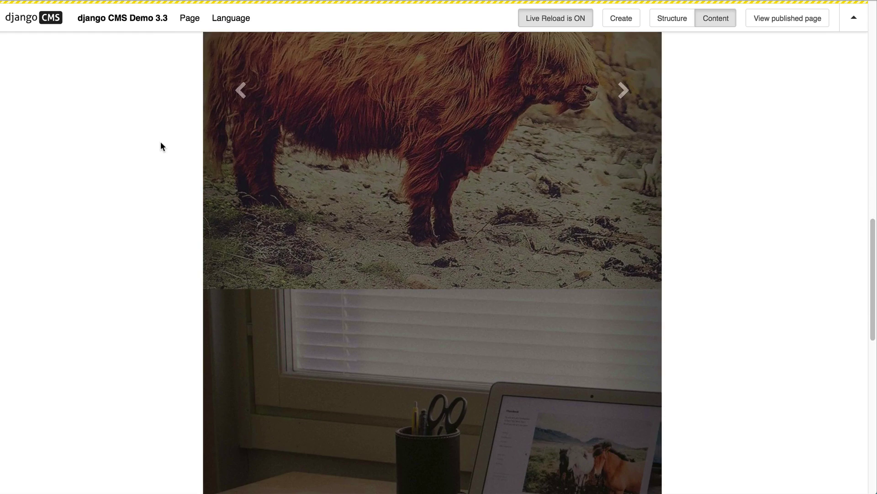
{"action": "scroll", "coordinate": [161, 142], "scroll_direction": "down", "scroll_amount": 2}
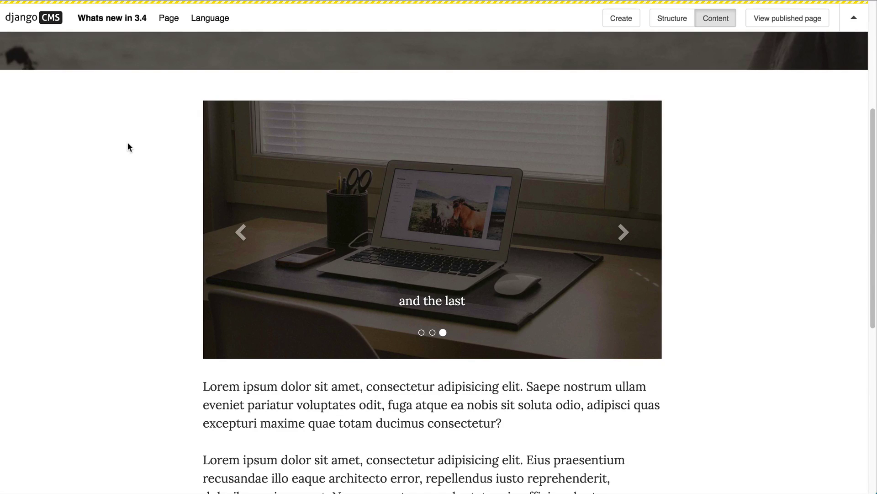
{"action": "left_click", "coordinate": [620, 222]}
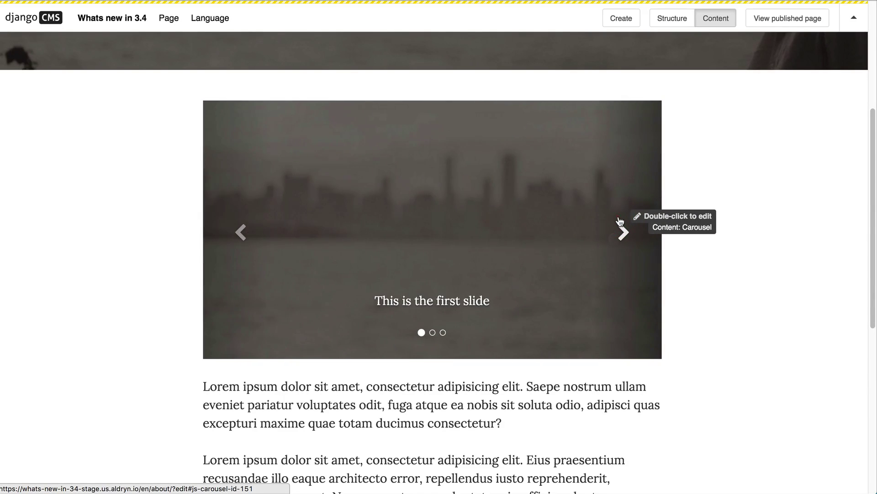
{"action": "left_click", "coordinate": [621, 222]}
{"action": "left_click", "coordinate": [620, 223]}
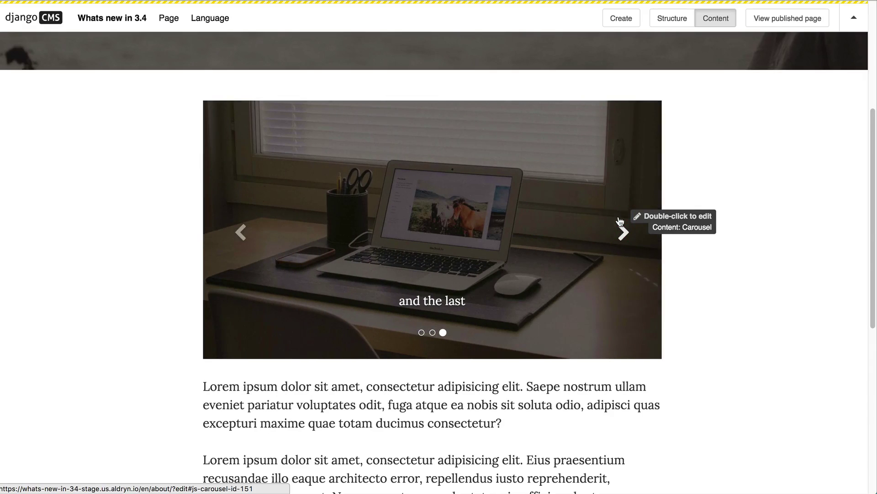
Open a carousel slide's editor, close it without changes, and scroll to the text below
{"action": "double_click", "coordinate": [400, 191]}
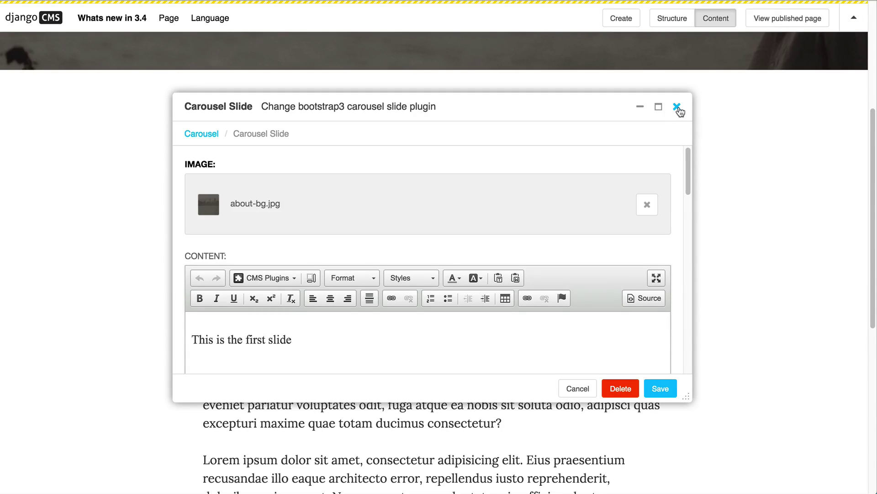
{"action": "left_click", "coordinate": [677, 108]}
{"action": "scroll", "coordinate": [398, 413], "scroll_direction": "down", "scroll_amount": 5}
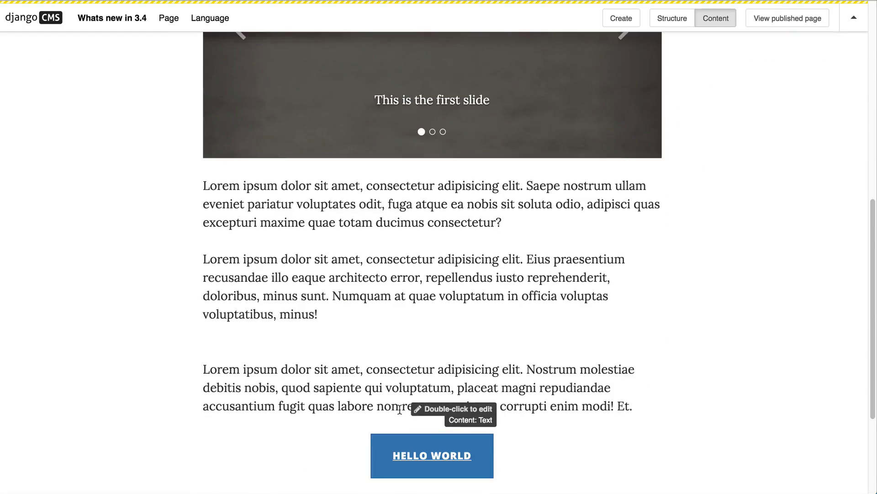
{"action": "scroll", "coordinate": [399, 410], "scroll_direction": "down", "scroll_amount": 2}
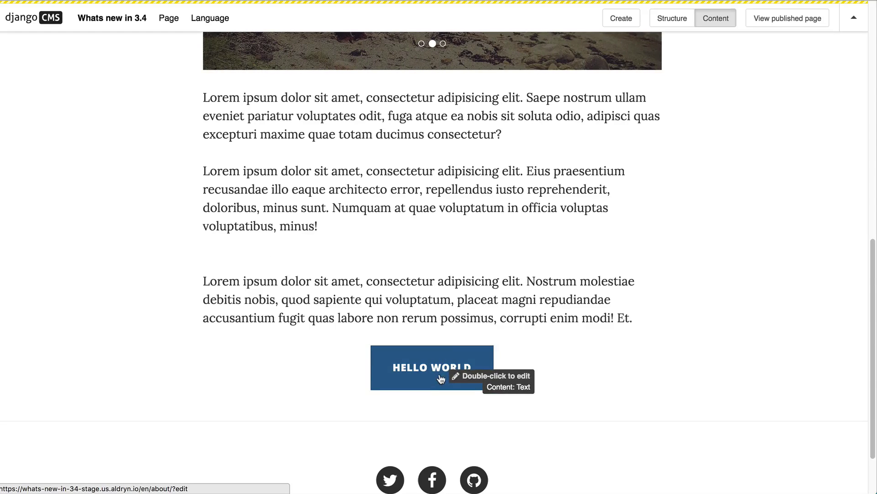
{"action": "double_click", "coordinate": [467, 315]}
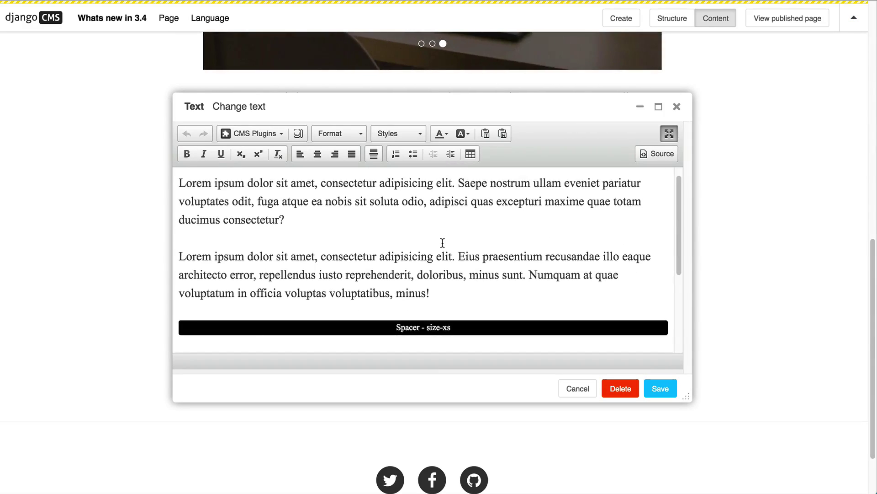
{"action": "scroll", "coordinate": [442, 242], "scroll_direction": "down", "scroll_amount": 1}
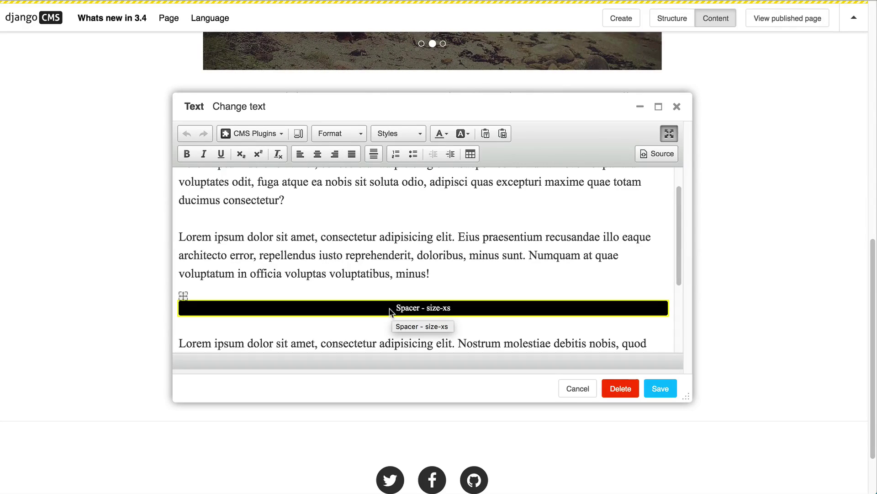
{"action": "scroll", "coordinate": [389, 311], "scroll_direction": "down", "scroll_amount": 6}
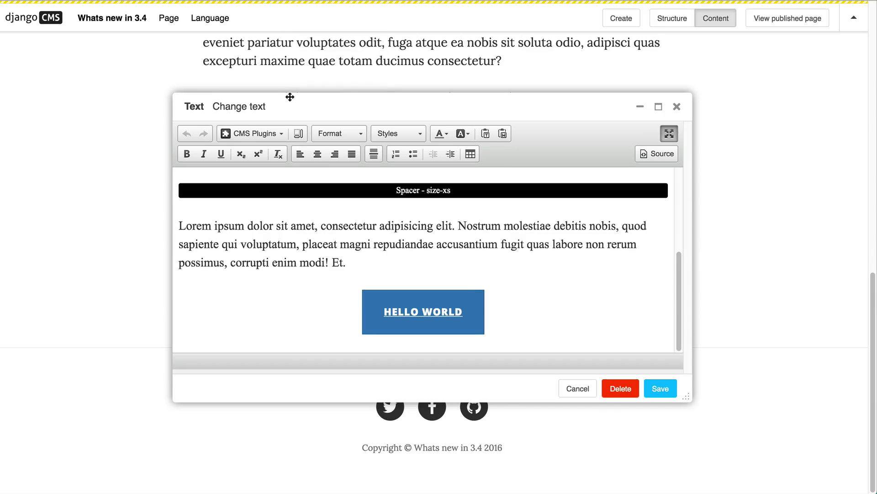
{"action": "left_click_drag", "start_coordinate": [290, 95], "coordinate": [655, 82]}
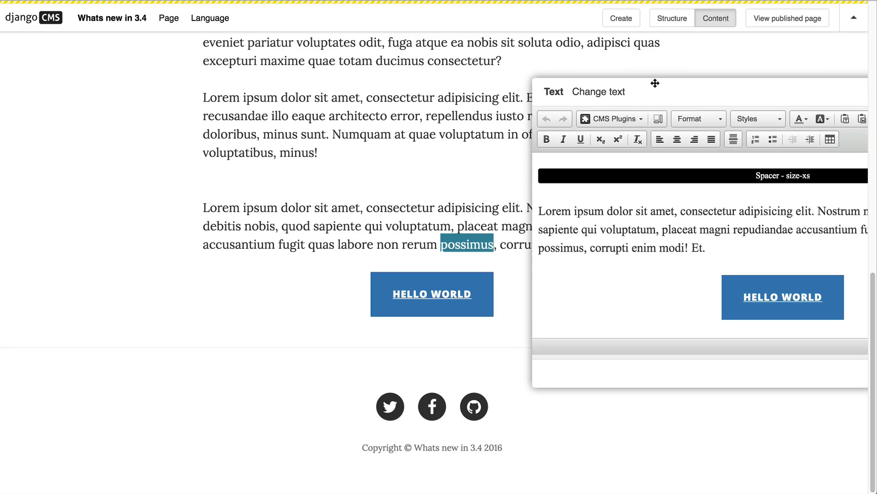
{"action": "left_click_drag", "start_coordinate": [655, 83], "coordinate": [284, 41]}
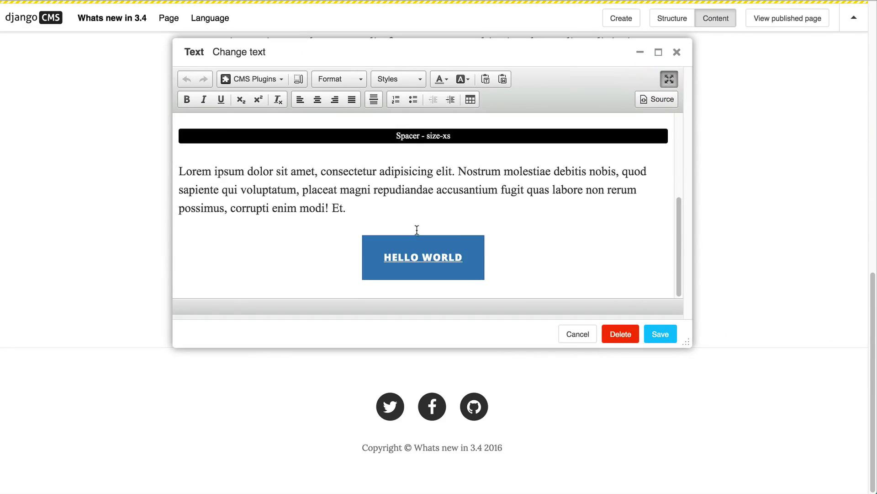
Switch the HELLO WORLD button's Context to SUCCESS, confirm, and save the text block
{"action": "double_click", "coordinate": [419, 243]}
{"action": "scroll", "coordinate": [388, 212], "scroll_direction": "down", "scroll_amount": 4}
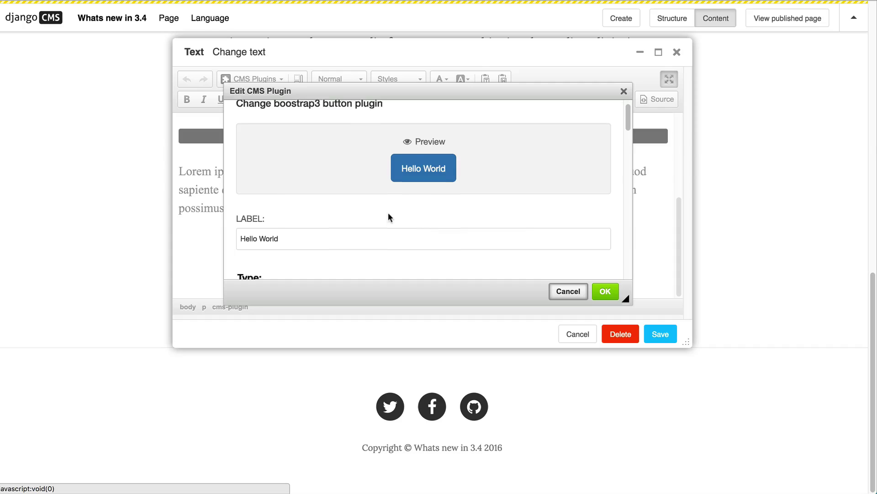
{"action": "left_click", "coordinate": [370, 261]}
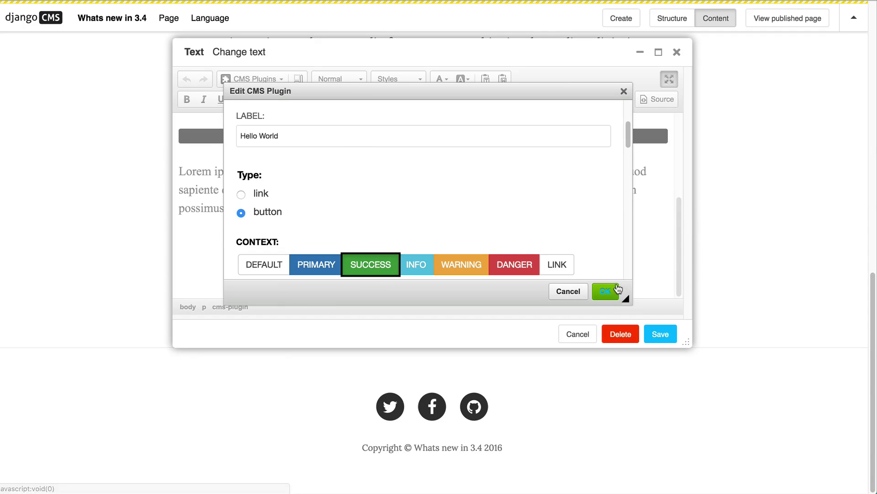
{"action": "left_click", "coordinate": [610, 291]}
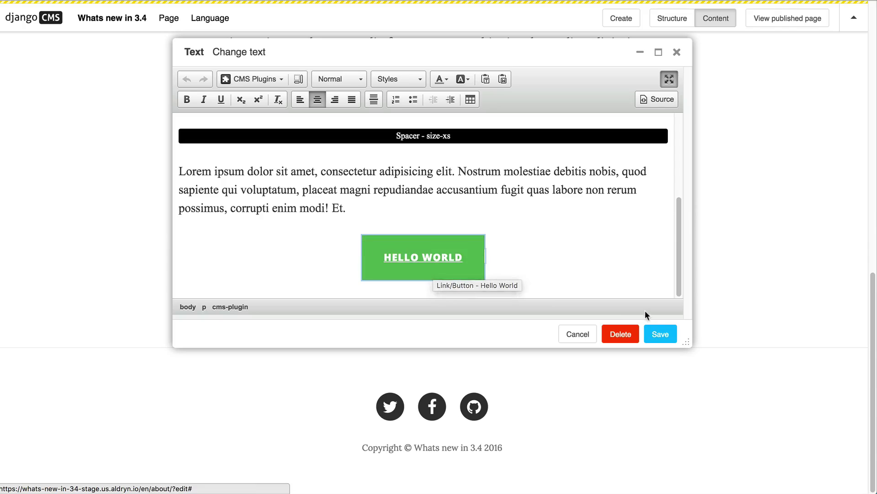
{"action": "left_click", "coordinate": [656, 332]}
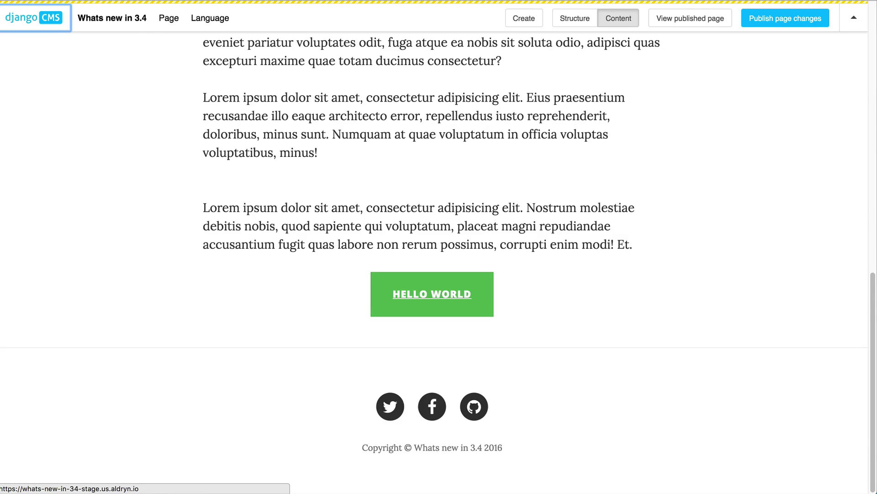
Publish the page changes using the keyboard on the toolbar
{"action": "key", "text": "Tab"}
{"action": "key", "text": "Tab"}
{"action": "key", "text": "Tab"}
{"action": "key", "text": "Tab"}
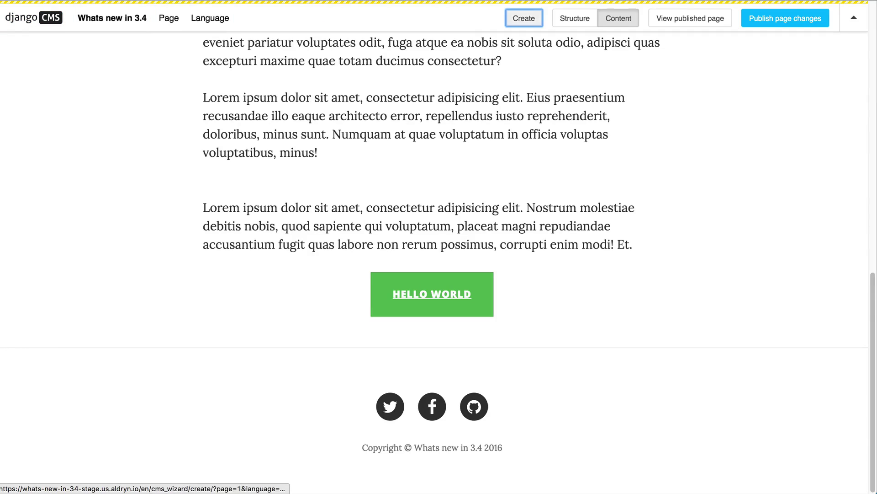
{"action": "key", "text": "Tab"}
{"action": "key", "text": "Tab"}
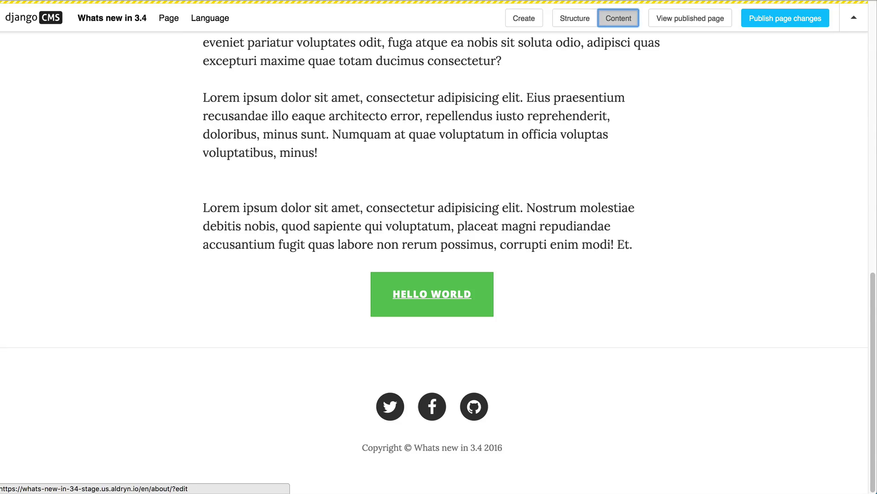
{"action": "key", "text": "Tab"}
{"action": "key", "text": "Tab"}
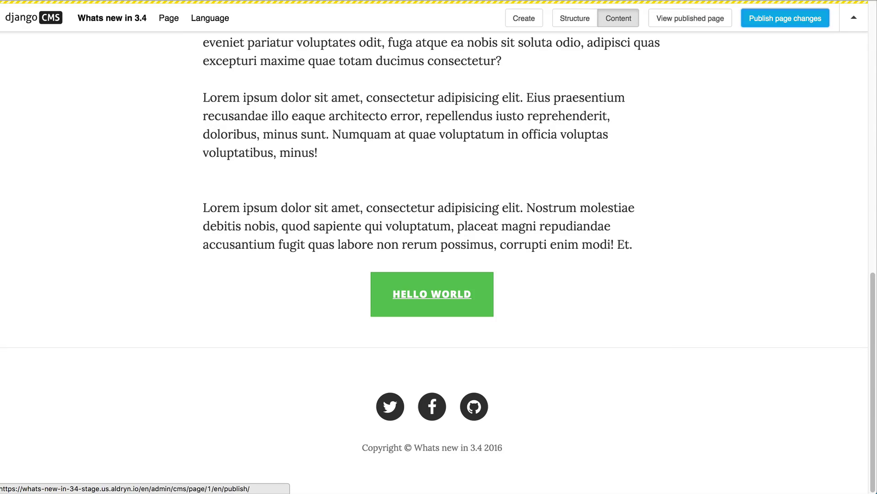
{"action": "key", "text": "Return"}
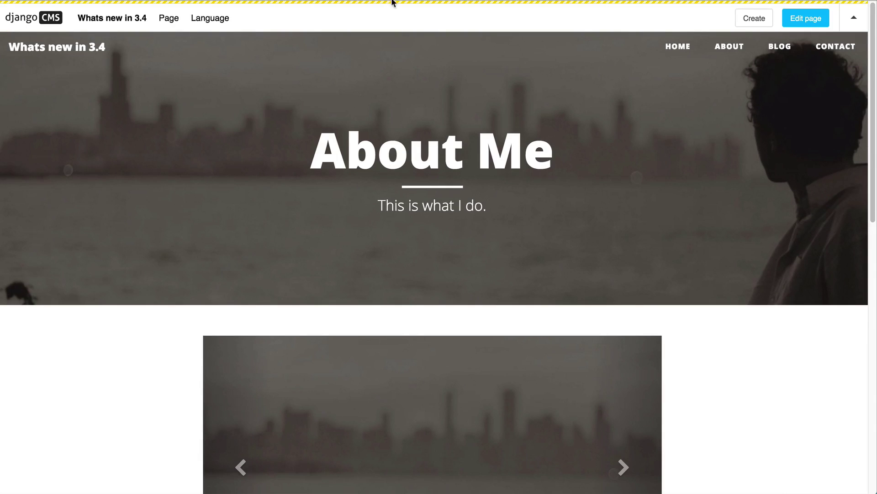
Put the page back into edit mode from the toolbar via the keyboard
{"action": "key", "text": "Tab"}
{"action": "key", "text": "Tab"}
{"action": "key", "text": "Tab"}
{"action": "key", "text": "Tab"}
{"action": "key", "text": "Tab"}
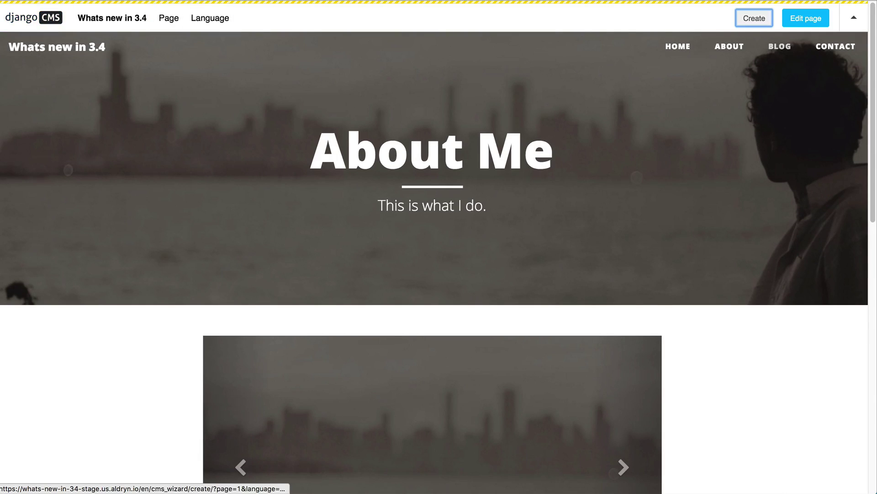
{"action": "key", "text": "Tab"}
{"action": "key", "text": "Return"}
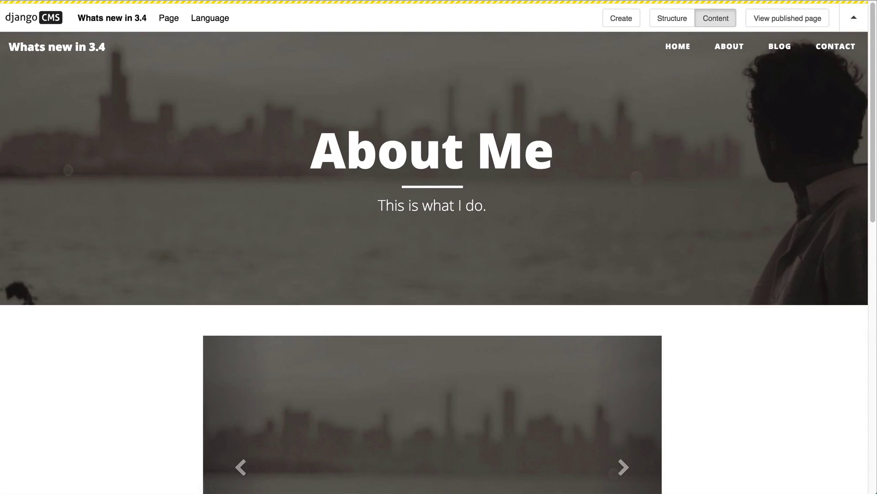
{"action": "key", "text": "space"}
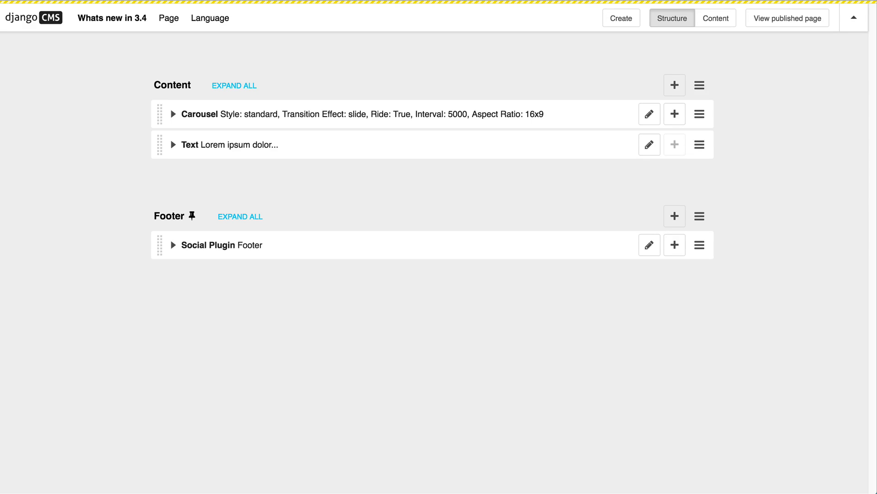
{"action": "key", "text": "Tab"}
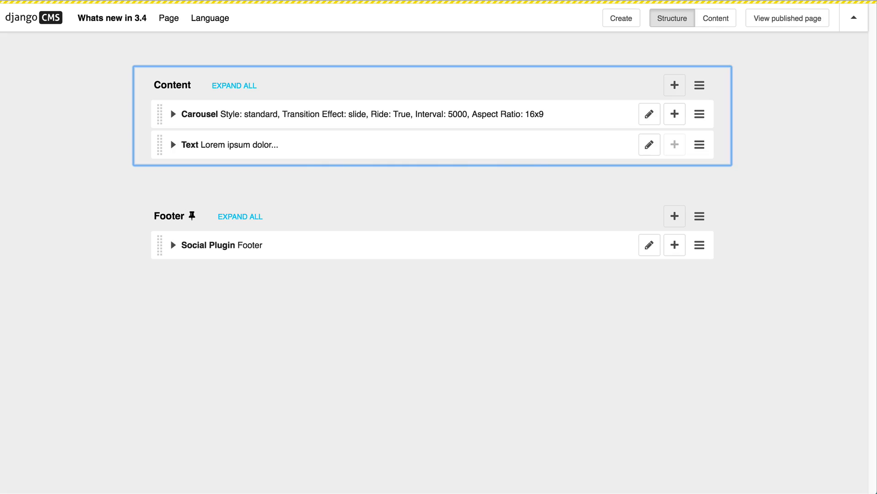
{"action": "key", "text": "Tab"}
{"action": "key", "text": "shift+Tab"}
{"action": "key", "text": "Tab"}
{"action": "key", "text": "shift+Tab"}
{"action": "key", "text": "Down"}
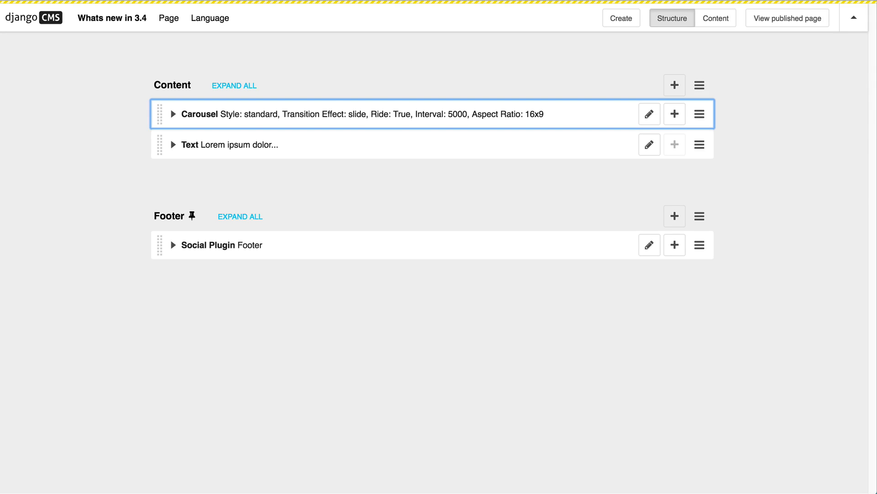
{"action": "key", "text": "e"}
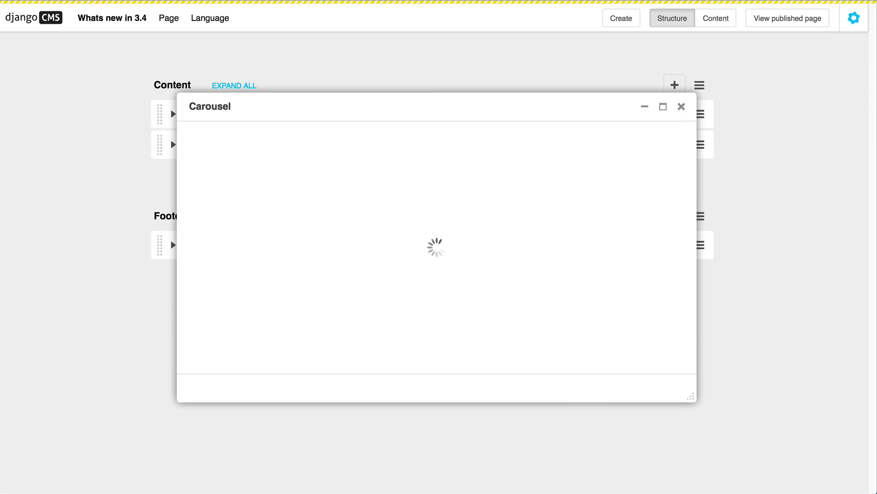
{"action": "key", "text": "Escape"}
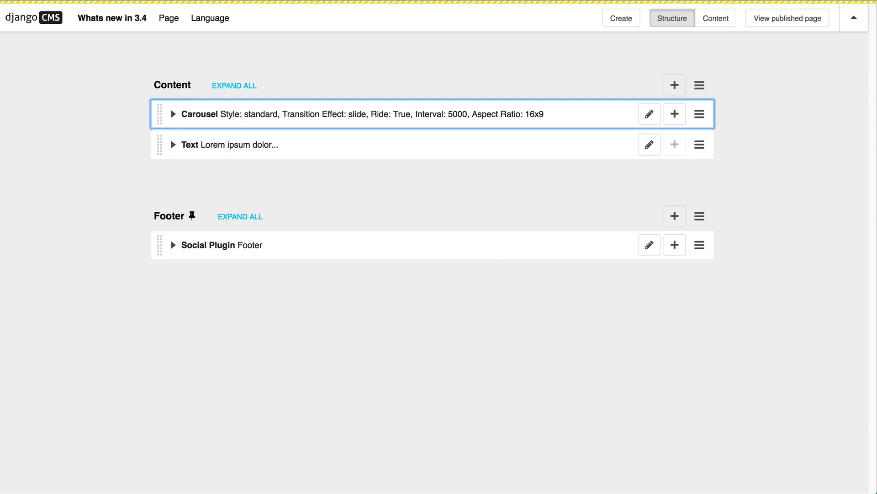
{"action": "key", "text": "a"}
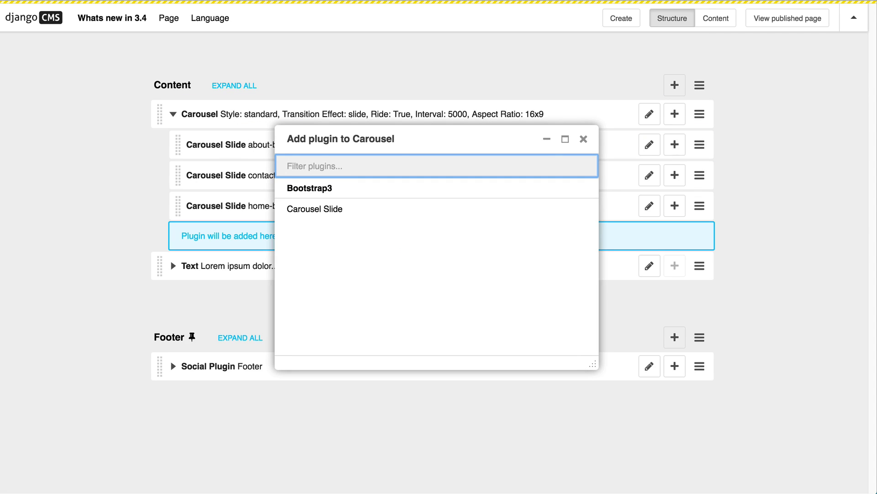
{"action": "key", "text": "Escape"}
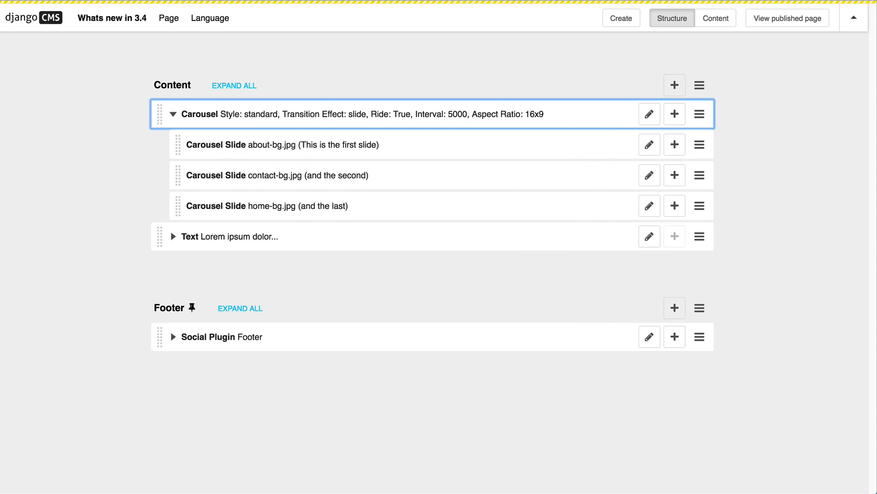
{"action": "key", "text": "m"}
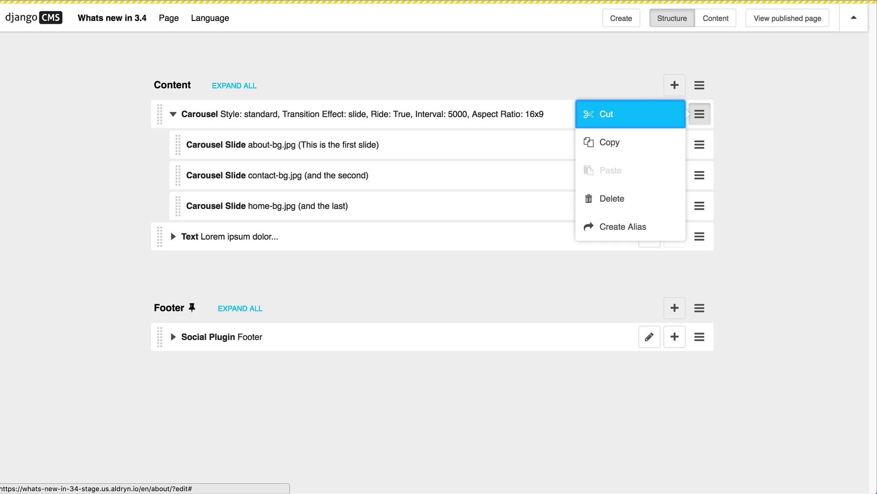
{"action": "key", "text": "Escape"}
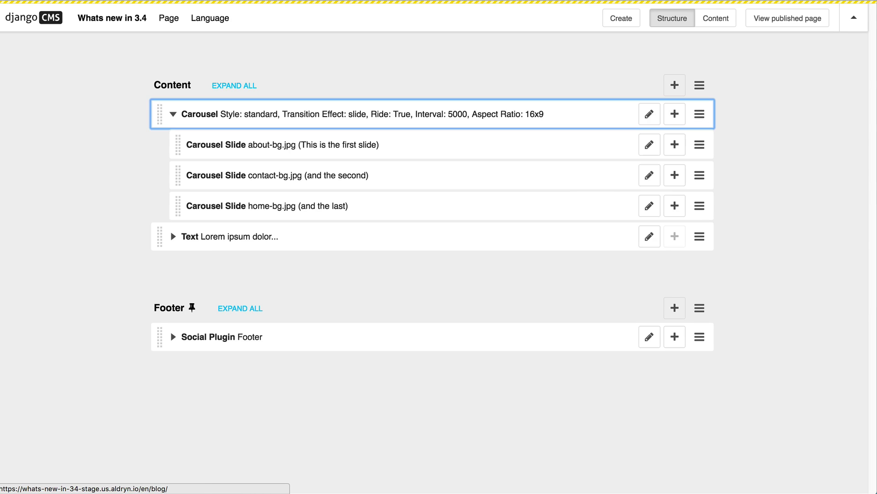
{"action": "key", "text": "space"}
{"action": "key", "text": "space"}
{"action": "key", "text": "space"}
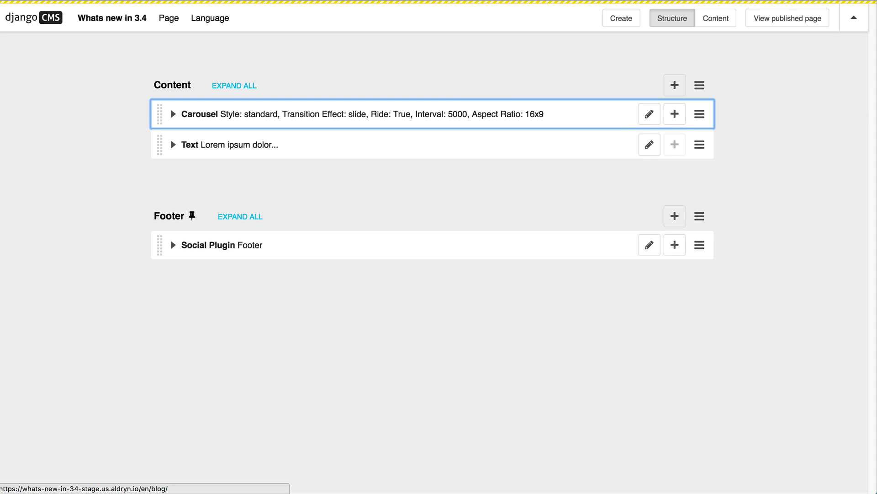
{"action": "key", "text": "shift+Tab"}
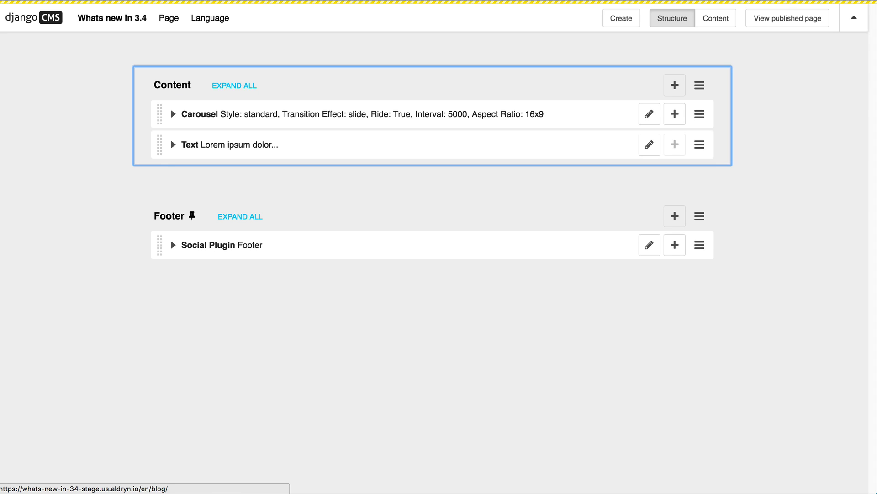
{"action": "key", "text": "space"}
{"action": "key", "text": "space"}
{"action": "key", "text": "Escape"}
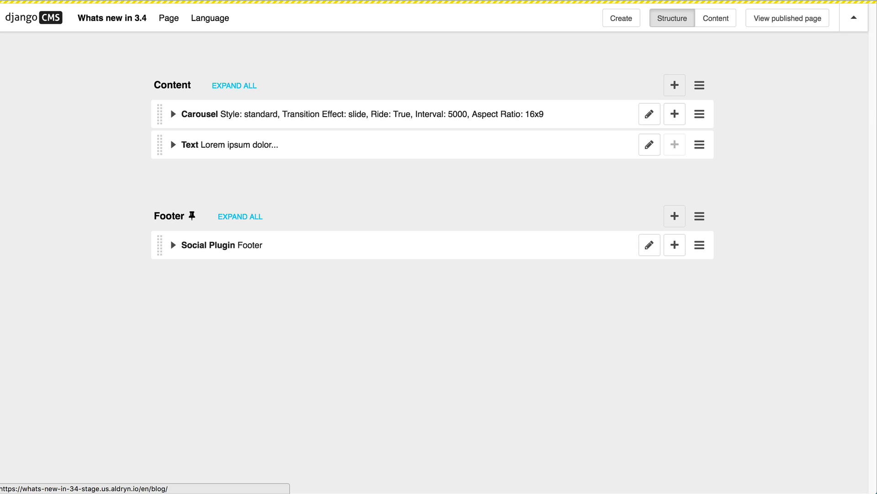
{"action": "key", "text": "shift+question"}
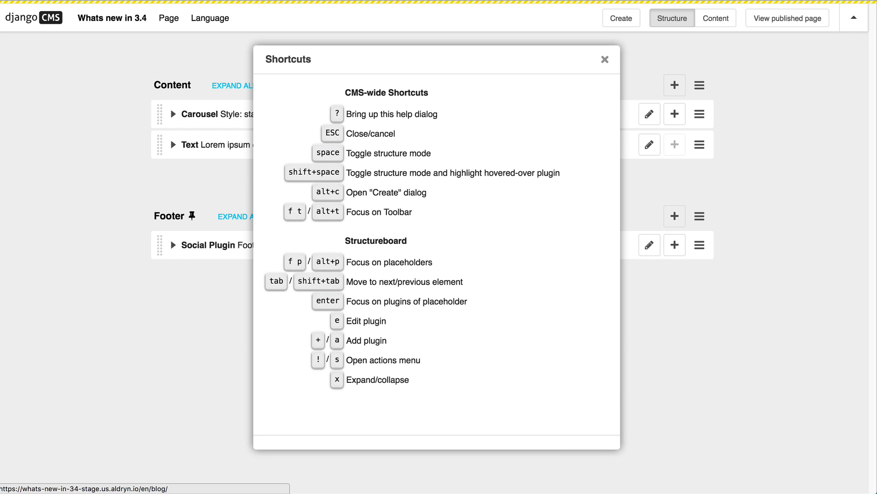
{"action": "key", "text": "Escape"}
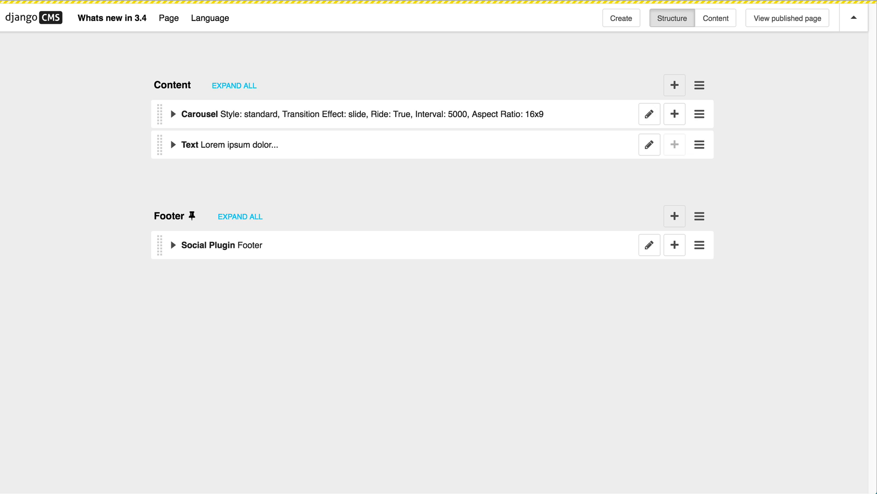
Toggle between Content and Structure modes with the Space shortcut, ending in Structure mode
{"action": "key", "text": "space"}
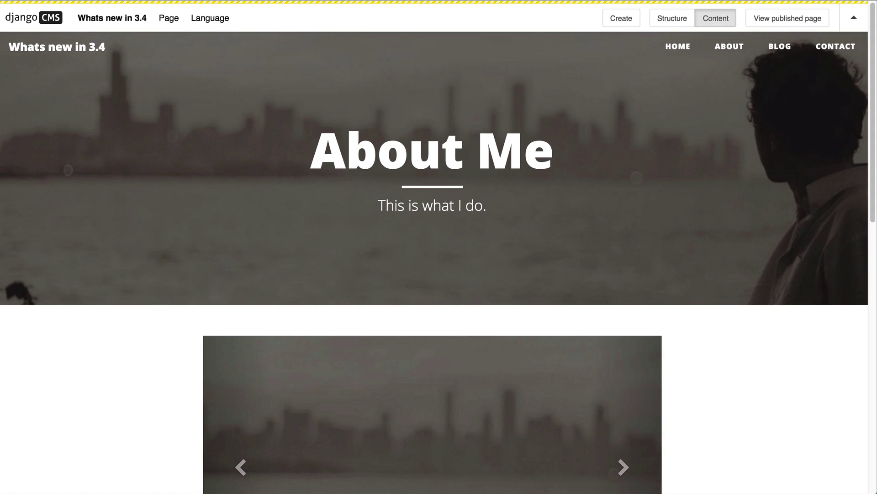
{"action": "key", "text": "space"}
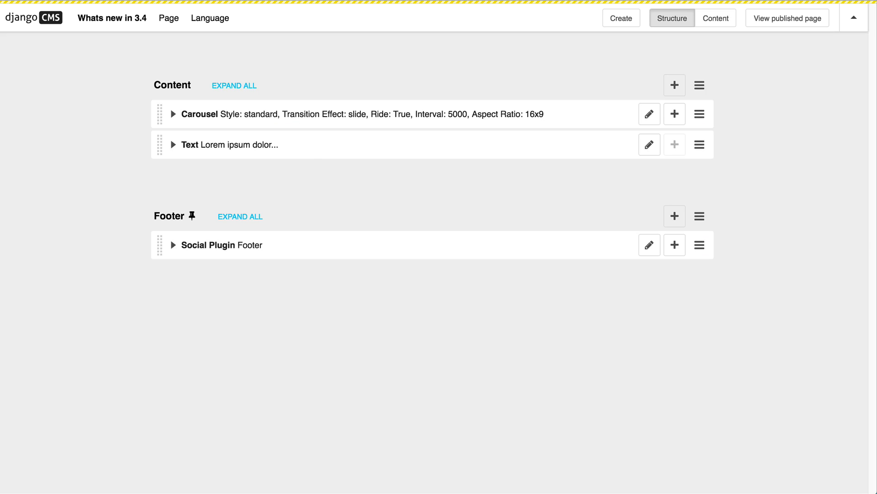
{"action": "key", "text": "space"}
{"action": "scroll", "coordinate": [454, 150], "scroll_direction": "down", "scroll_amount": 10}
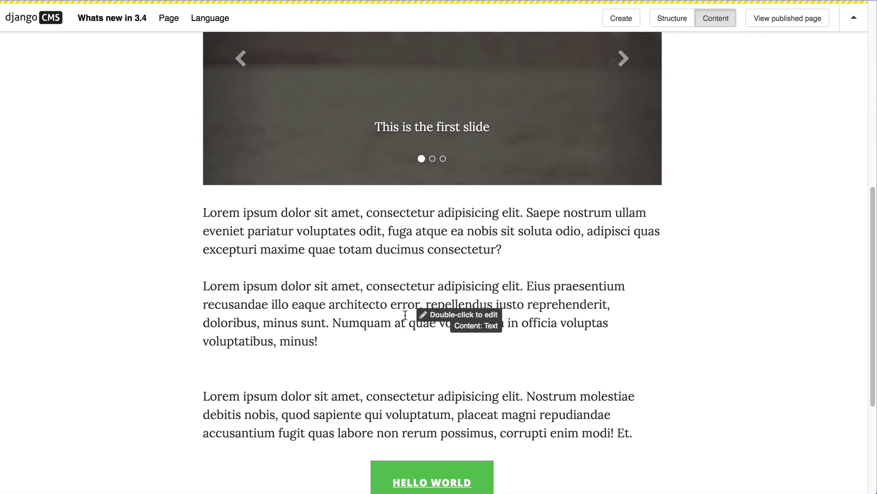
{"action": "key", "text": "space"}
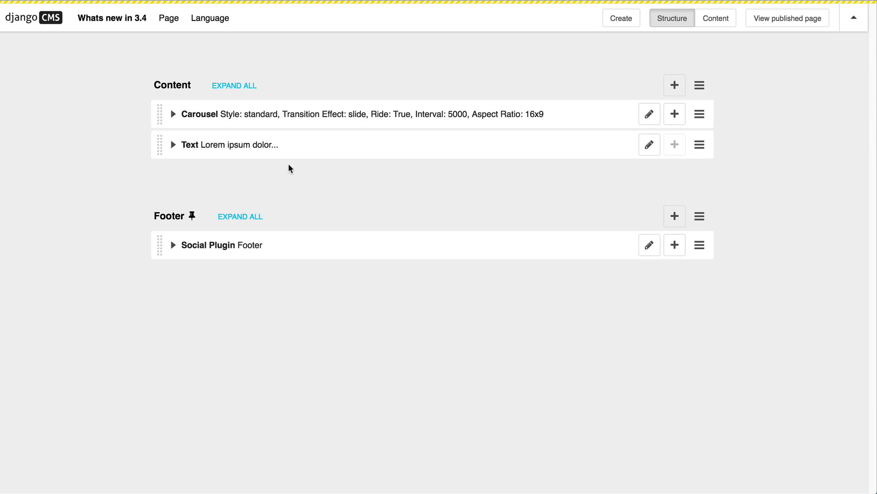
Expand the Carousel and use Shift+Space to jump between slides and their structure entries
{"action": "left_click", "coordinate": [291, 125]}
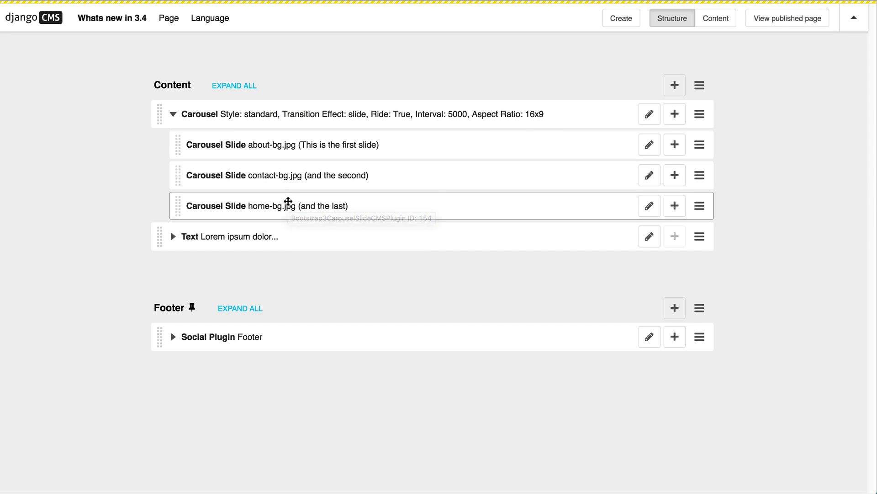
{"action": "key", "text": "shift+space"}
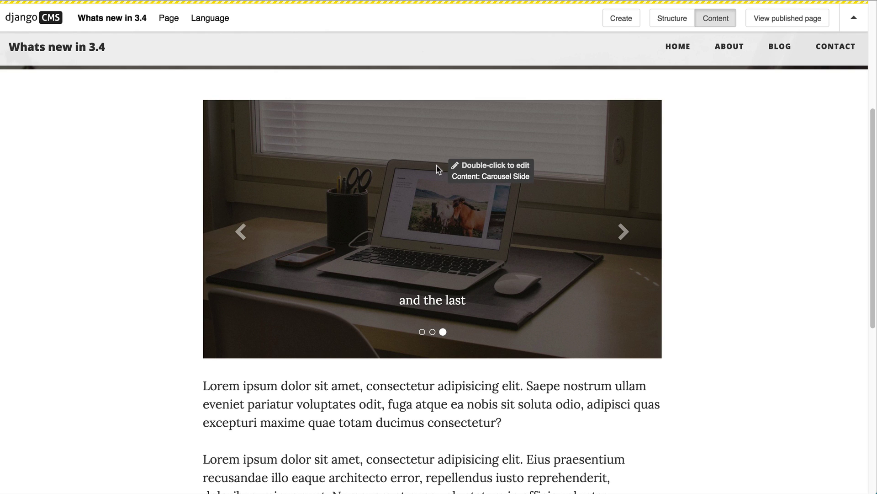
{"action": "left_click", "coordinate": [432, 332]}
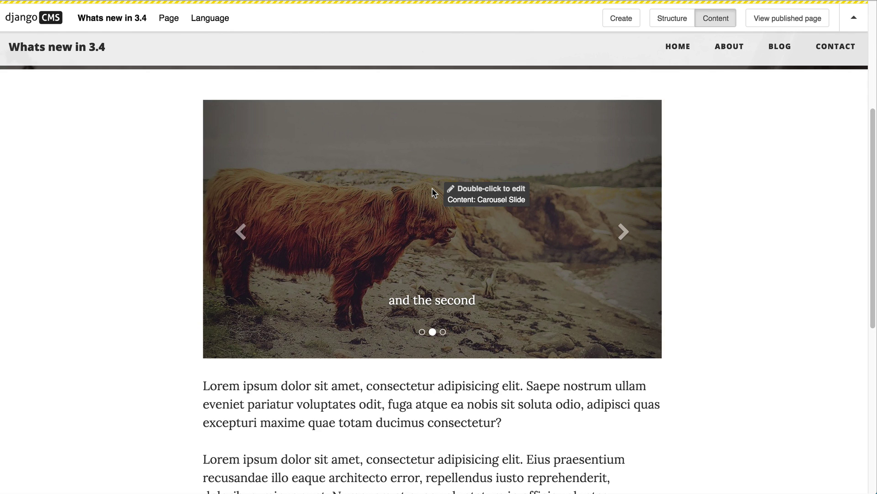
{"action": "key", "text": "shift+space"}
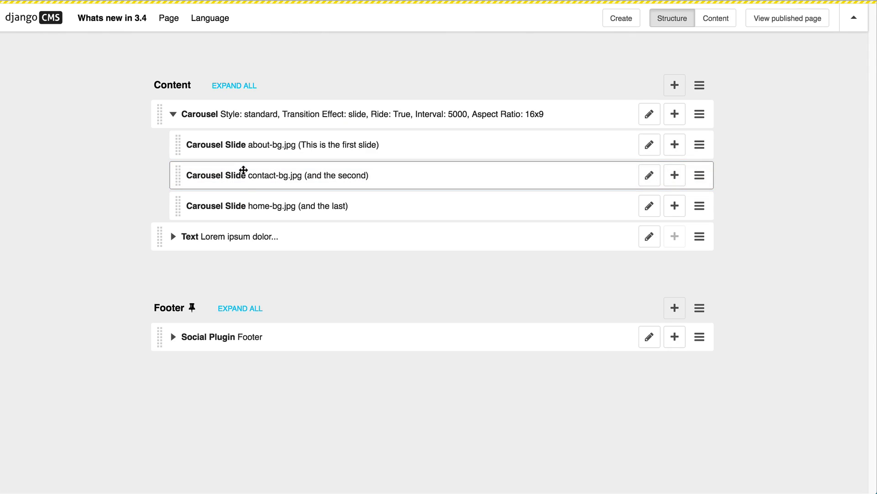
{"action": "key", "text": "shift+space"}
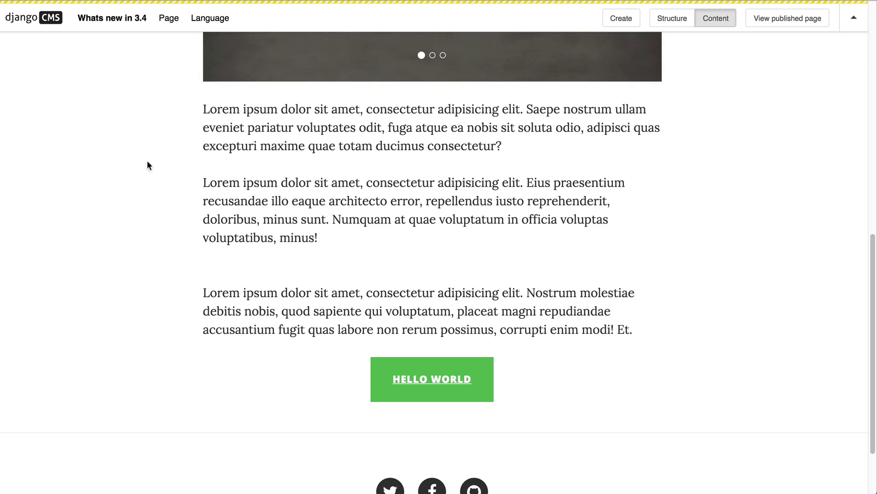
In the page tree, copy About, paste it under Contact, then drag the copy beneath About
{"action": "left_click", "coordinate": [108, 18]}
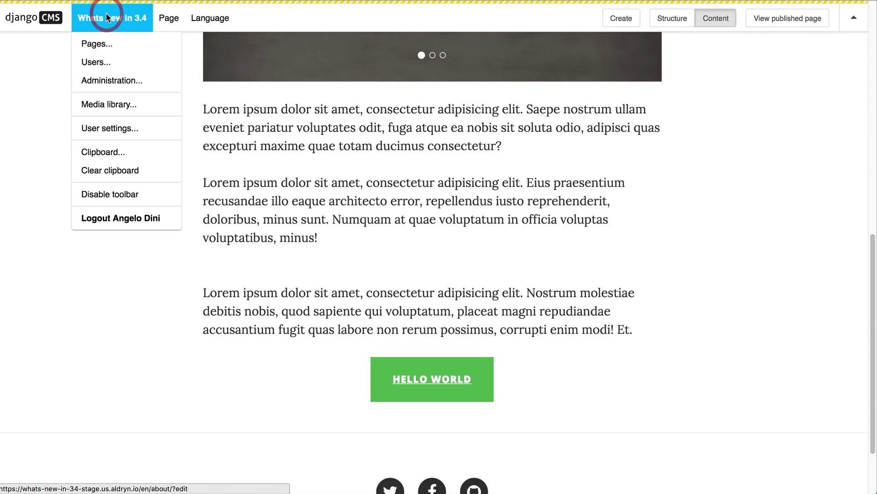
{"action": "left_click", "coordinate": [112, 49]}
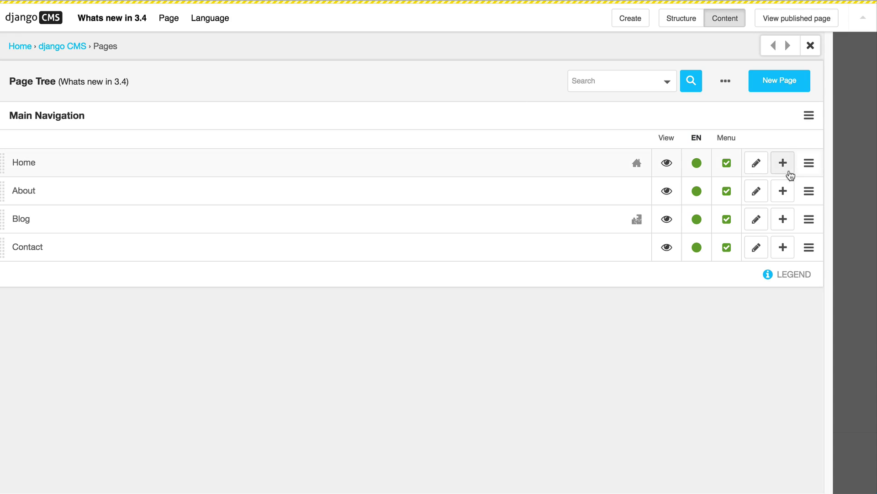
{"action": "left_click", "coordinate": [809, 191]}
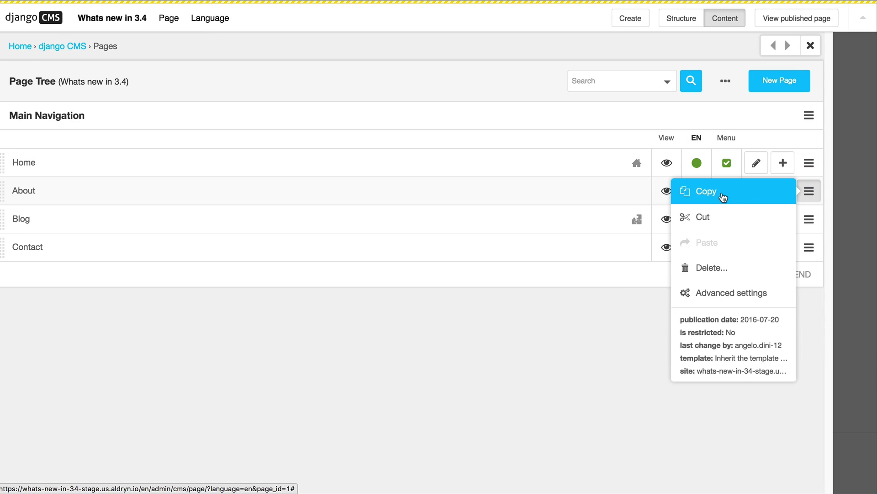
{"action": "left_click", "coordinate": [723, 197]}
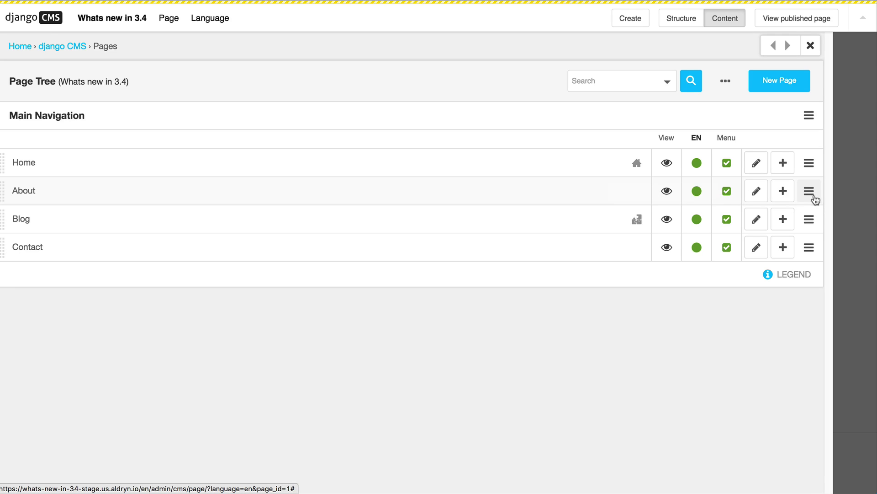
{"action": "left_click", "coordinate": [808, 247]}
{"action": "left_click", "coordinate": [739, 301]}
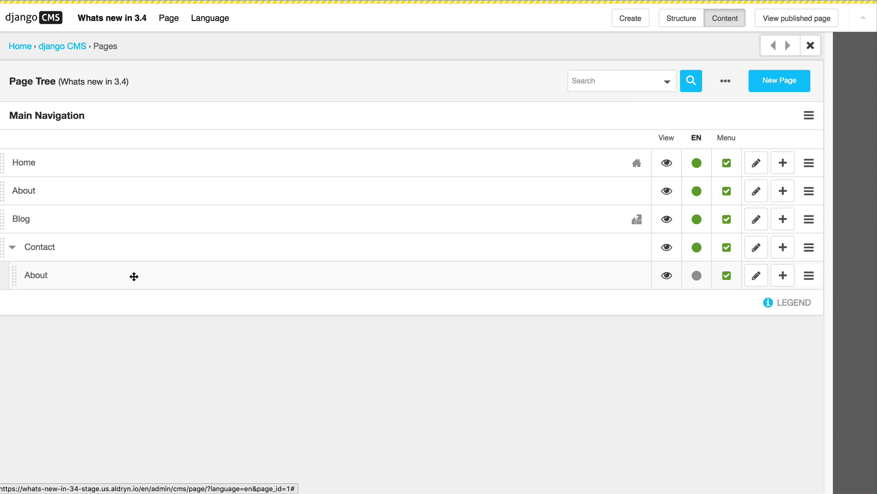
{"action": "left_click_drag", "start_coordinate": [134, 276], "coordinate": [142, 190]}
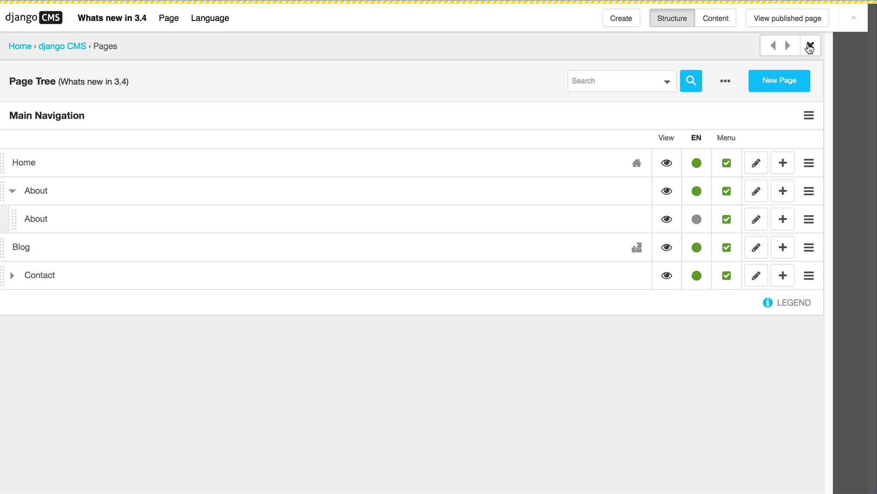
Close the page tree and create an alias of the Carousel plugin
{"action": "left_click", "coordinate": [810, 47]}
{"action": "left_click", "coordinate": [700, 113]}
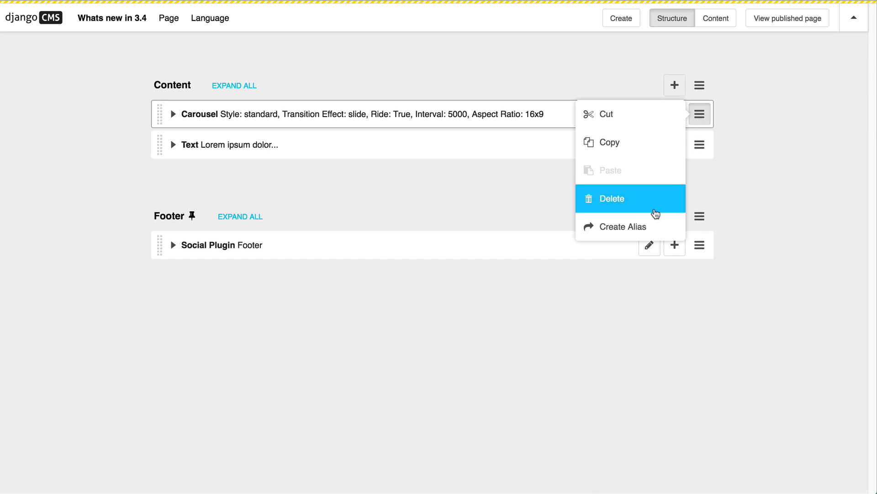
{"action": "left_click", "coordinate": [668, 231]}
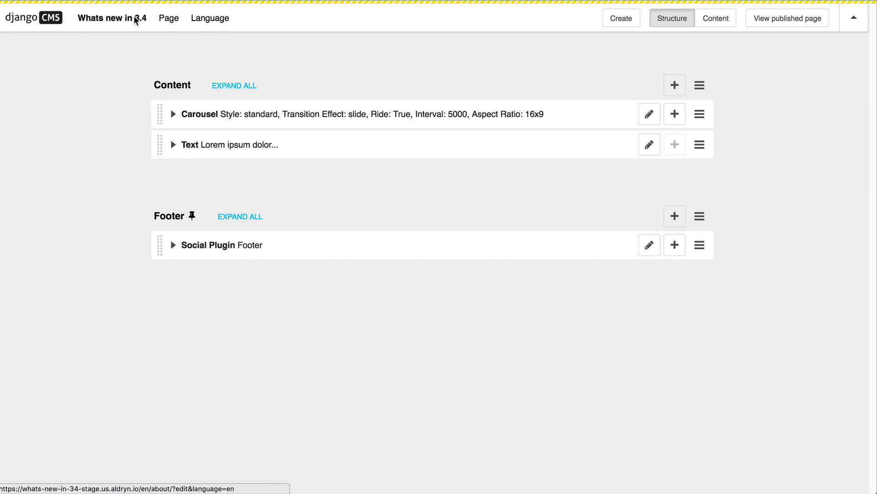
Paste the carousel alias into the contact page's Content placeholder and view it in content mode
{"action": "left_click", "coordinate": [136, 20]}
{"action": "left_click", "coordinate": [118, 44]}
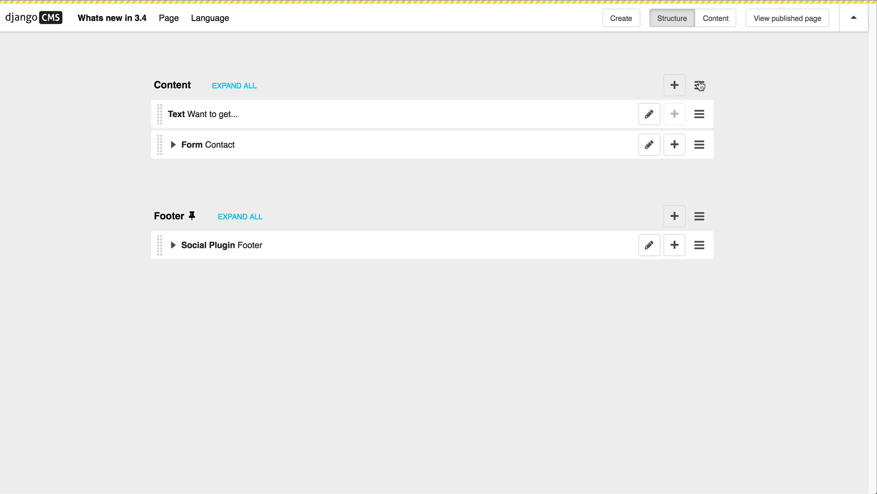
{"action": "left_click", "coordinate": [701, 87]}
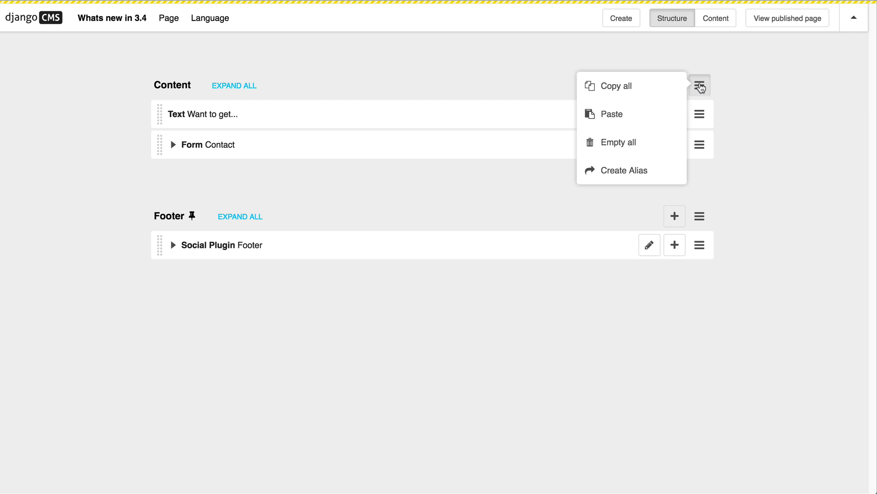
{"action": "left_click", "coordinate": [659, 116]}
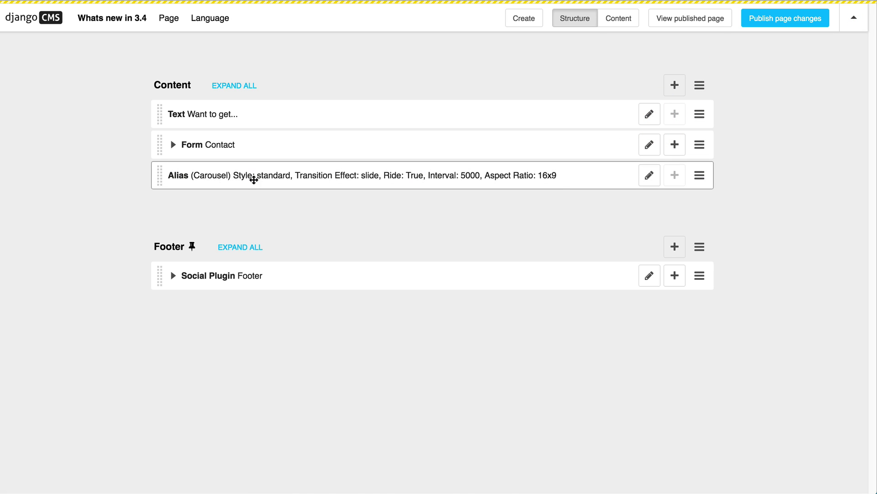
{"action": "key", "text": "space"}
{"action": "scroll", "coordinate": [176, 205], "scroll_direction": "down", "scroll_amount": 10}
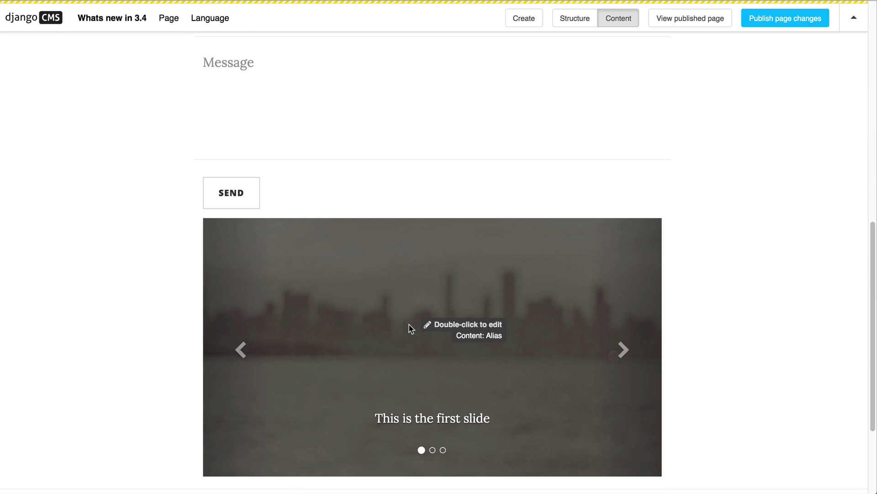
Open the alias plugin's settings and follow its link back to the About page
{"action": "double_click", "coordinate": [461, 338]}
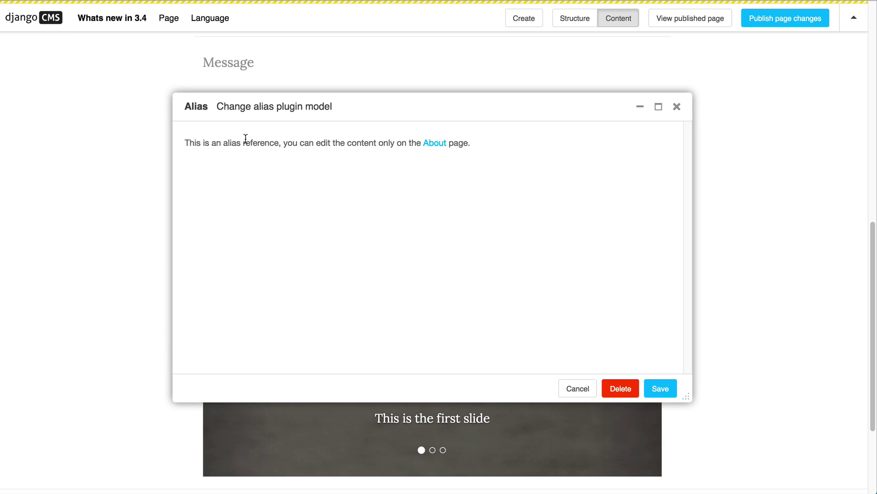
{"action": "left_click", "coordinate": [437, 143]}
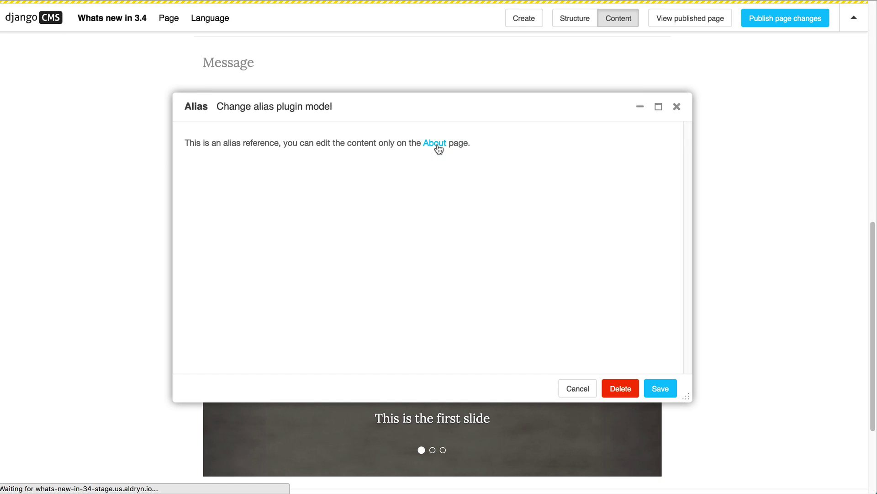
{"action": "scroll", "coordinate": [68, 185], "scroll_direction": "down", "scroll_amount": 2}
{"action": "scroll", "coordinate": [67, 185], "scroll_direction": "down", "scroll_amount": 5}
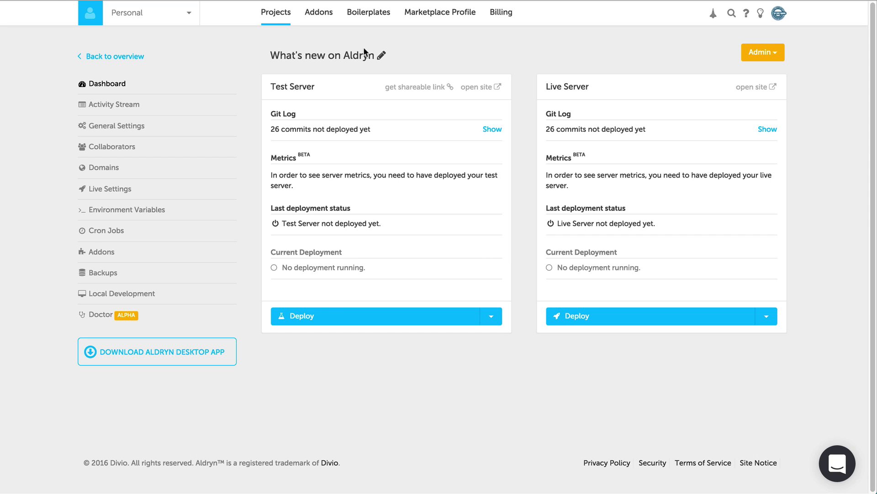
Uninstall the django CMS Link addon from the project's Addons list and confirm with I am sure
{"action": "left_click", "coordinate": [110, 256]}
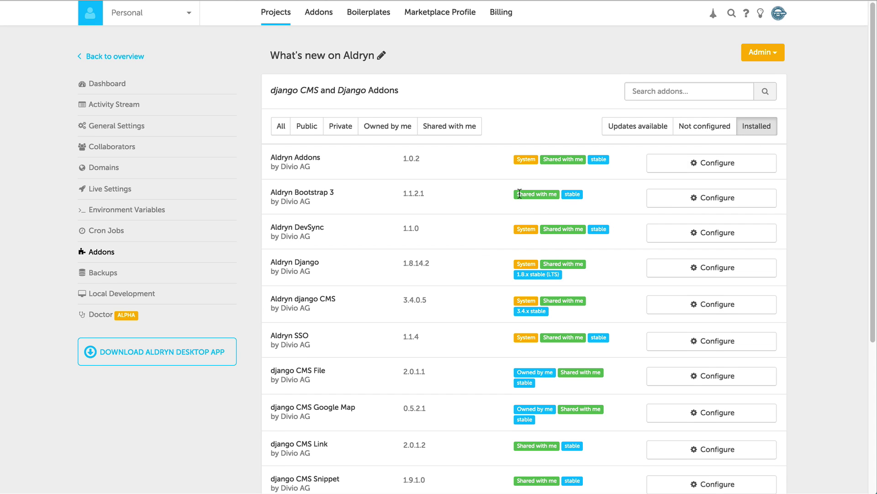
{"action": "scroll", "coordinate": [503, 218], "scroll_direction": "down", "scroll_amount": 3}
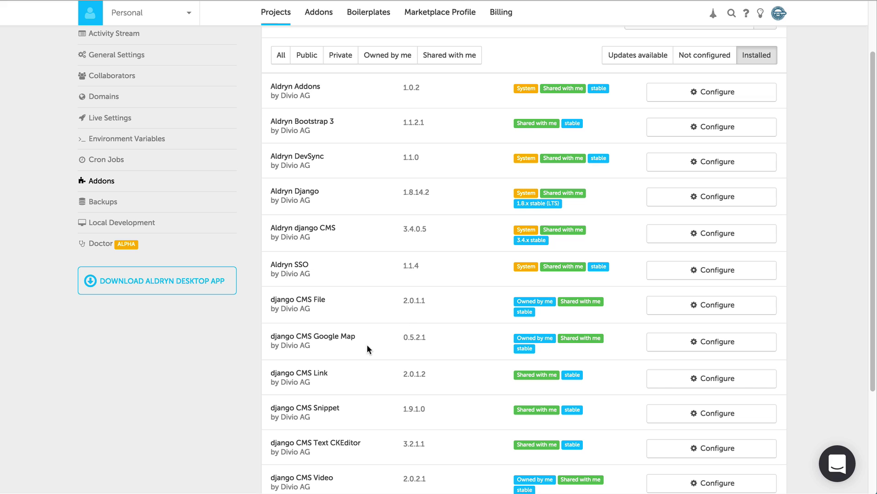
{"action": "left_click", "coordinate": [724, 382]}
{"action": "left_click", "coordinate": [297, 273]}
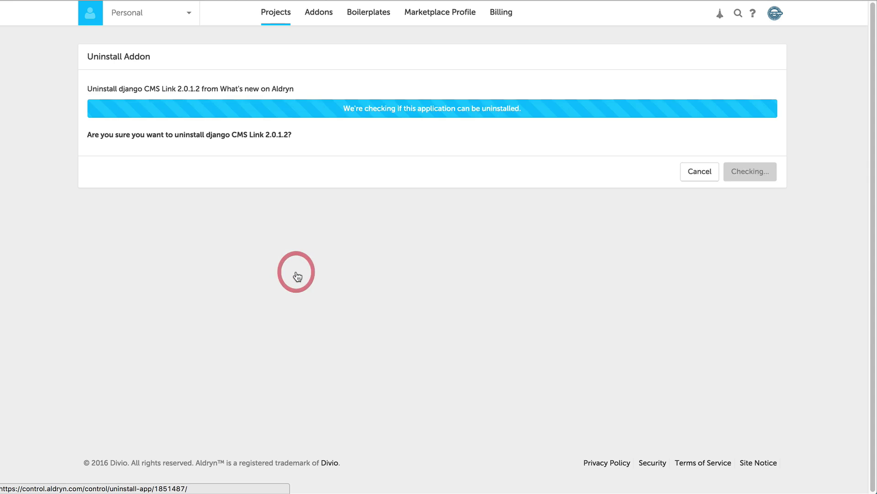
{"action": "left_click", "coordinate": [761, 173]}
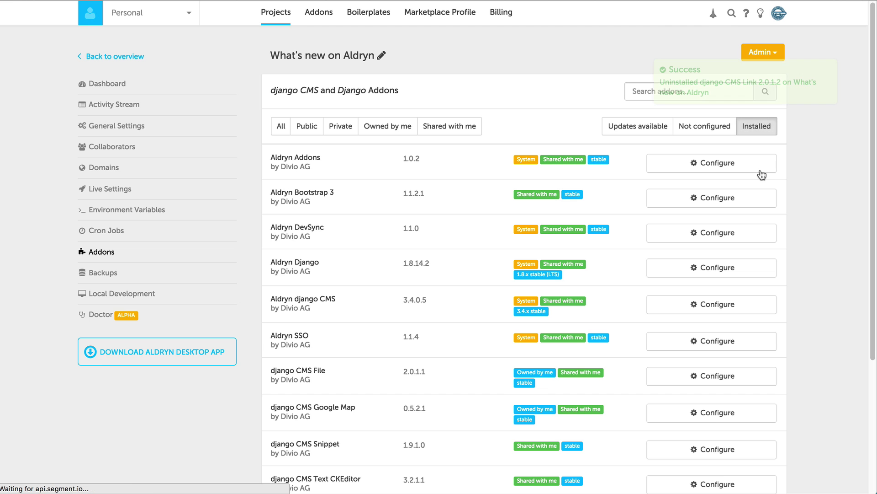
Select the Aldryn Bootstrap 3 addon name in the installed addons list
{"action": "left_click_drag", "start_coordinate": [271, 192], "coordinate": [342, 192]}
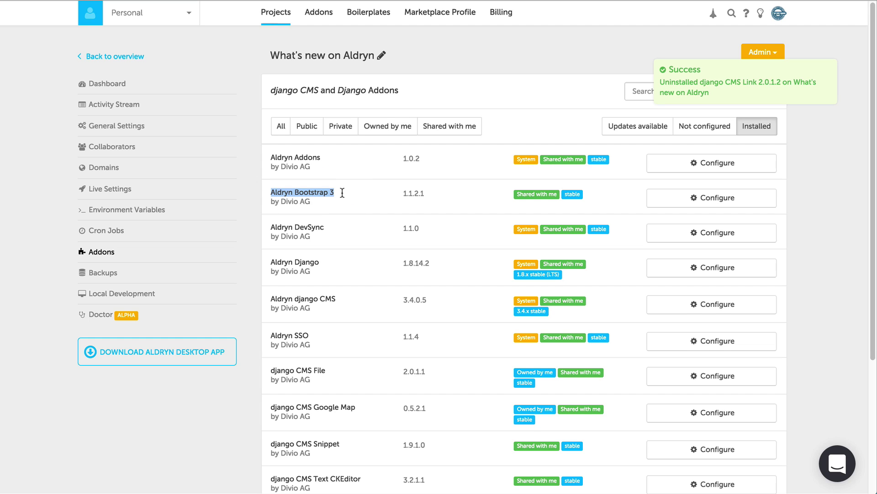